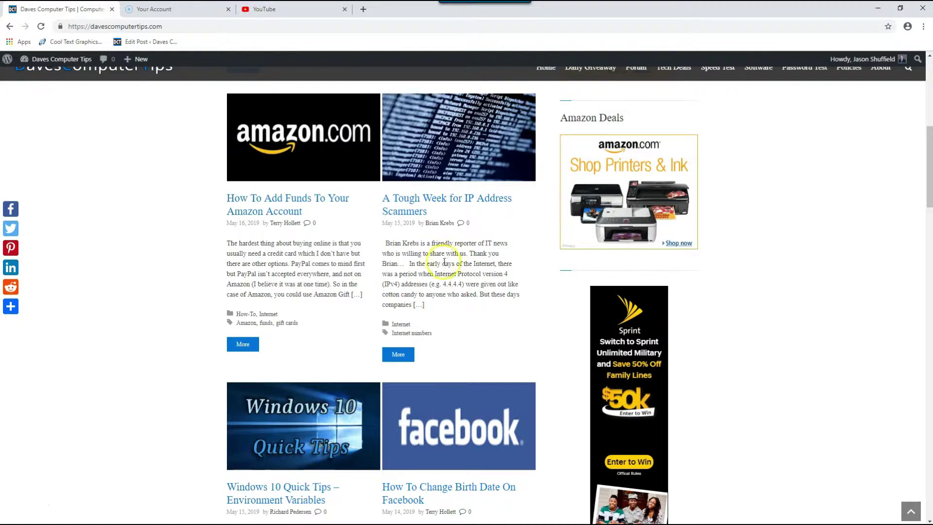
# Sign in to YouTube with the first saved Google account and its autofilled password
pyautogui.click(272, 7)
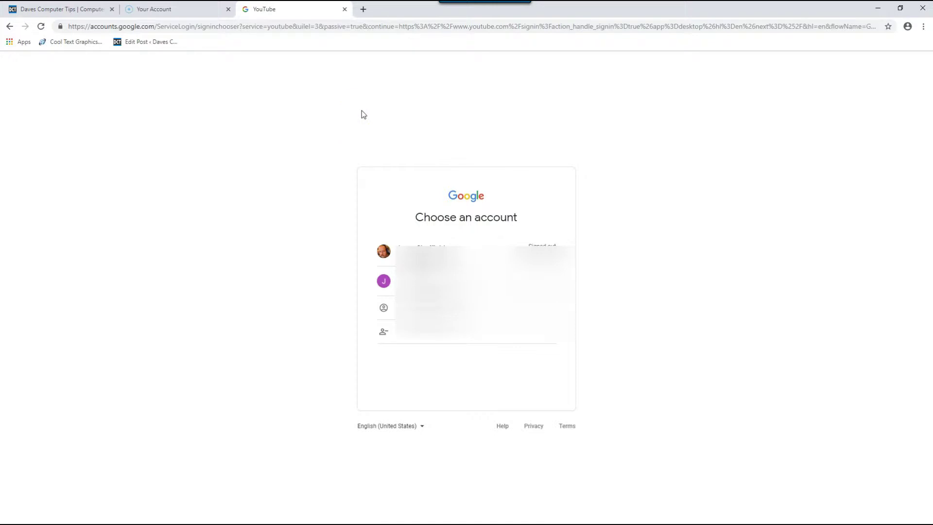
pyautogui.click(417, 255)
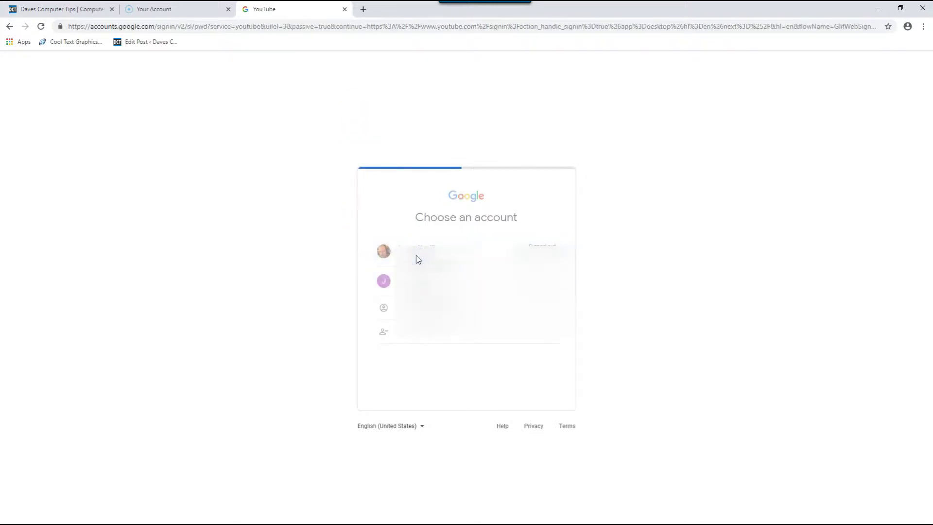
pyautogui.click(536, 322)
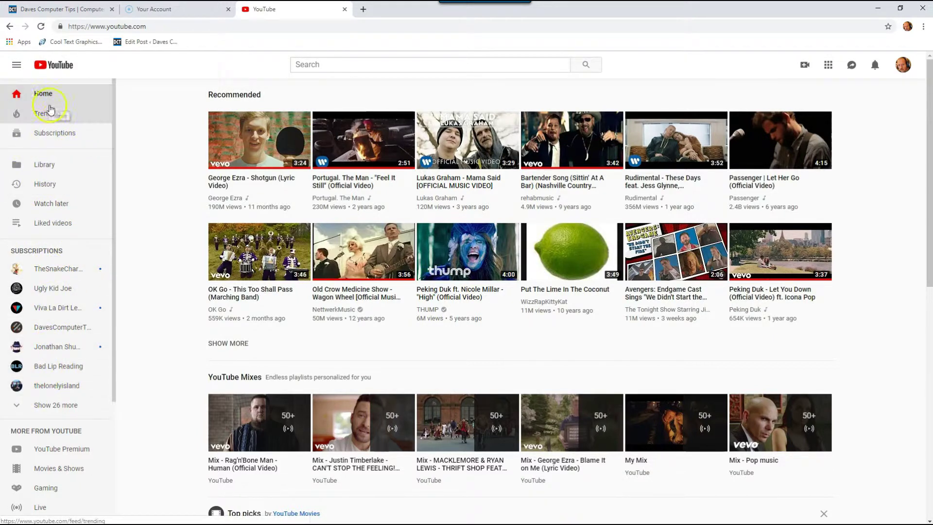
# Collapse the guide, open the Subscriptions feed, and go to the MANAGE channel list
pyautogui.click(16, 66)
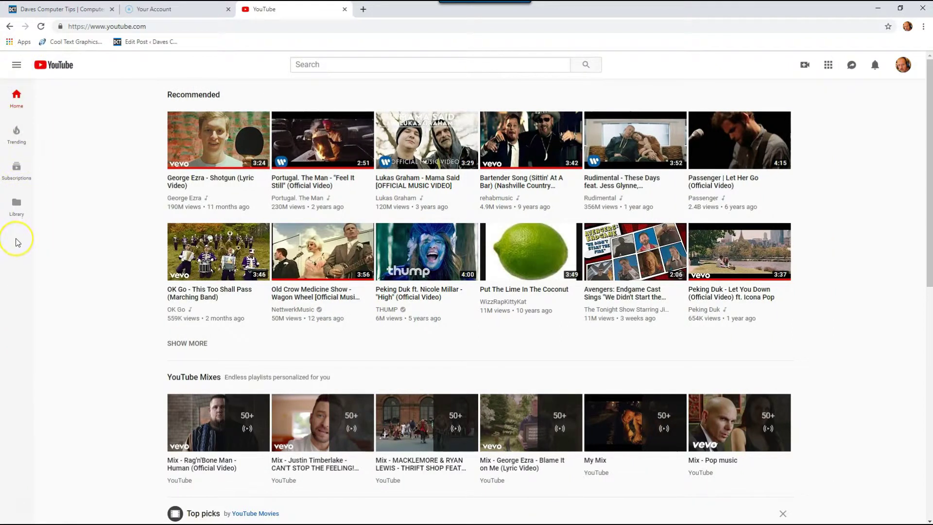
pyautogui.click(17, 168)
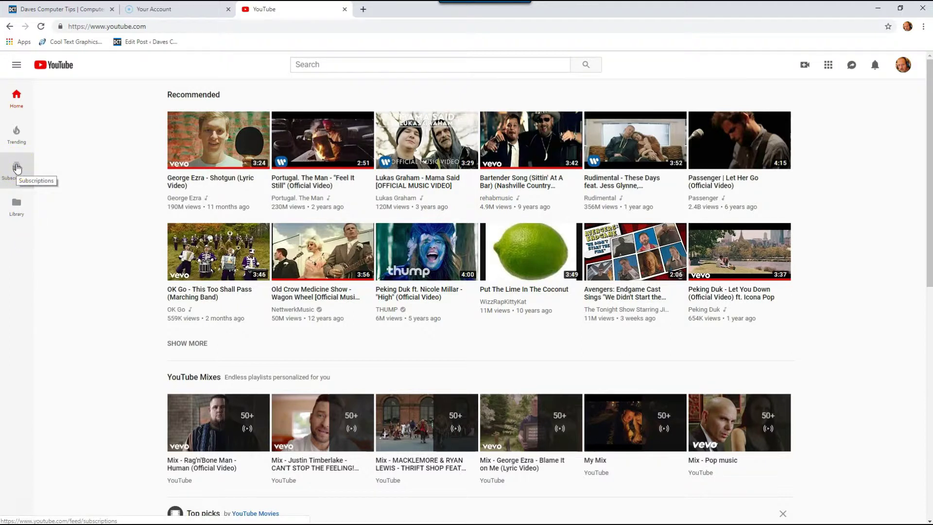
pyautogui.click(17, 168)
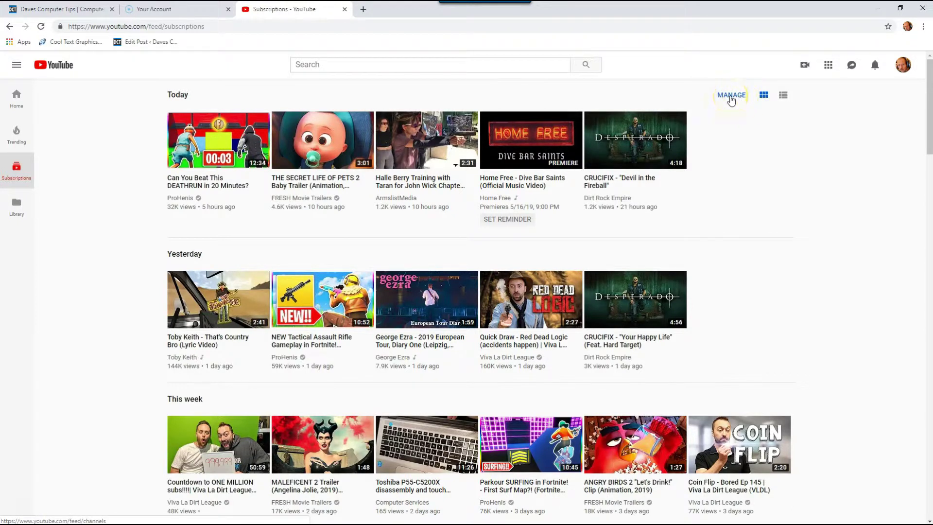
pyautogui.click(732, 95)
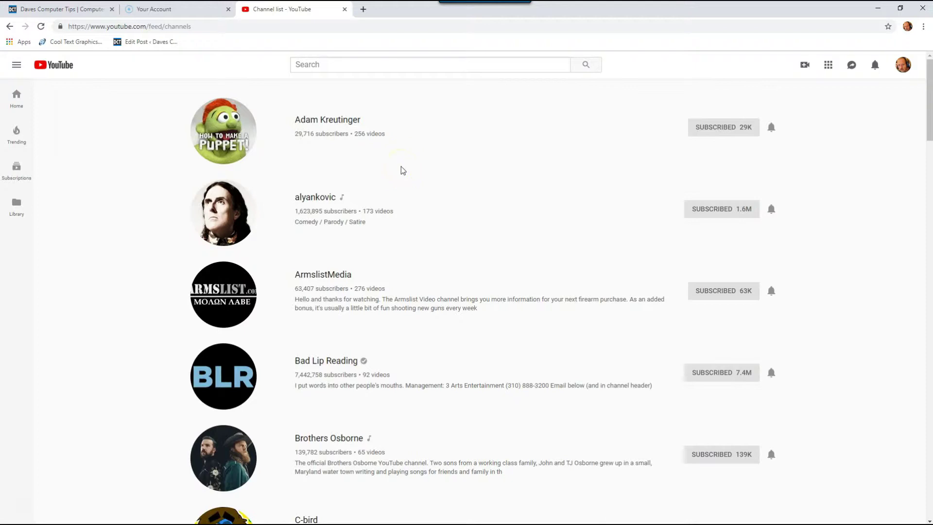
# Scroll the subscribed-channel list down to Ugly Kid Joe near the bottom
pyautogui.scroll(-2, 400, 170)
pyautogui.scroll(-10, 400, 170)
pyautogui.scroll(-6, 401, 170)
pyautogui.scroll(-10, 400, 170)
pyautogui.scroll(10, 402, 171)
pyautogui.scroll(10, 402, 170)
pyautogui.scroll(8, 402, 170)
pyautogui.scroll(-3, 397, 179)
pyautogui.scroll(-5, 396, 188)
pyautogui.scroll(-6, 395, 188)
pyautogui.scroll(-5, 396, 190)
pyautogui.scroll(-5, 395, 190)
pyautogui.scroll(-6, 394, 190)
pyautogui.scroll(-4, 394, 190)
pyautogui.scroll(-4, 396, 192)
pyautogui.scroll(-3, 396, 188)
pyautogui.click(335, 257)
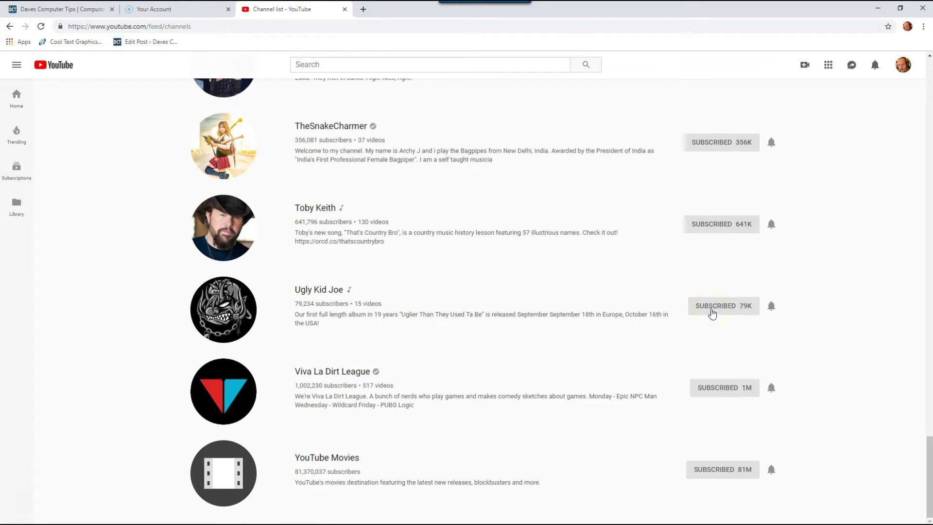
# Unsubscribe from Ugly Kid Joe, confirm in the dialog, and reload the page
pyautogui.click(712, 311)
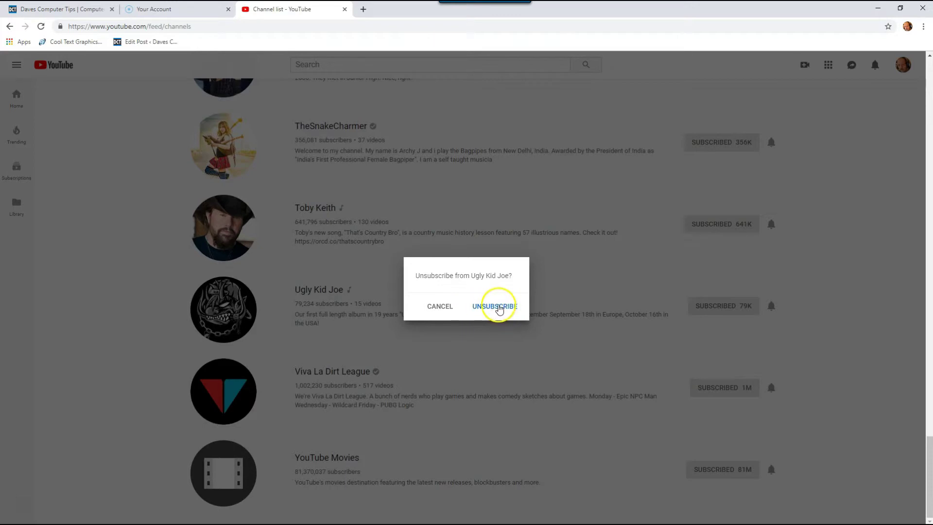
pyautogui.click(492, 307)
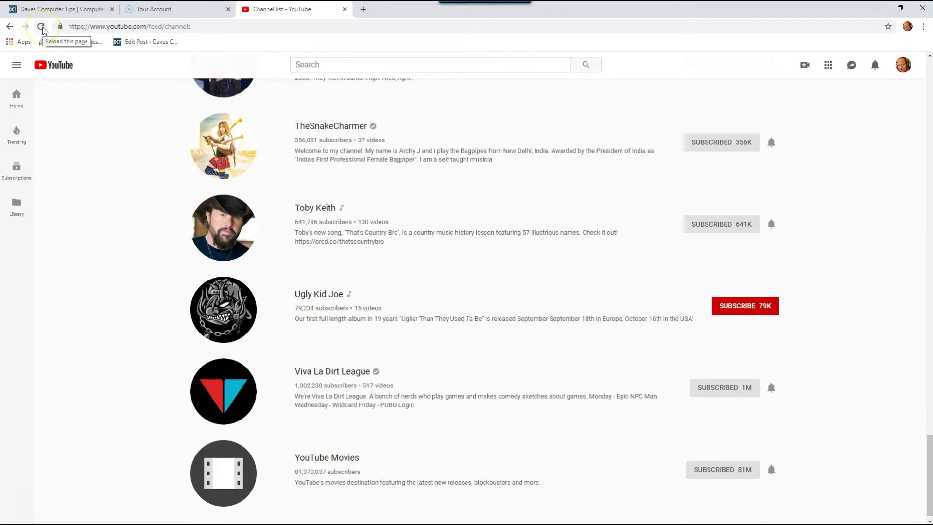
pyautogui.click(41, 26)
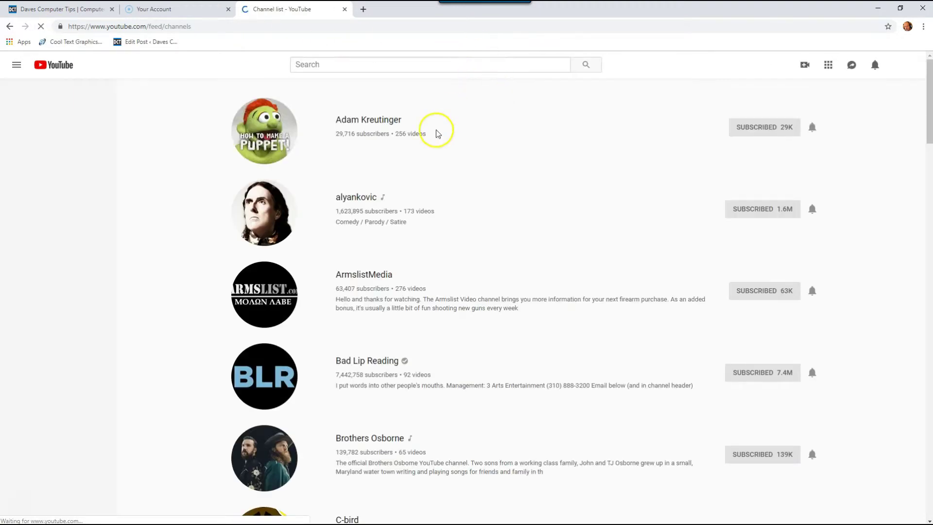
# Scroll the reloaded list to its end to confirm Ugly Kid Joe is gone
pyautogui.scroll(-10, 444, 129)
pyautogui.scroll(-10, 451, 128)
pyautogui.scroll(-8, 457, 128)
pyautogui.scroll(-5, 458, 129)
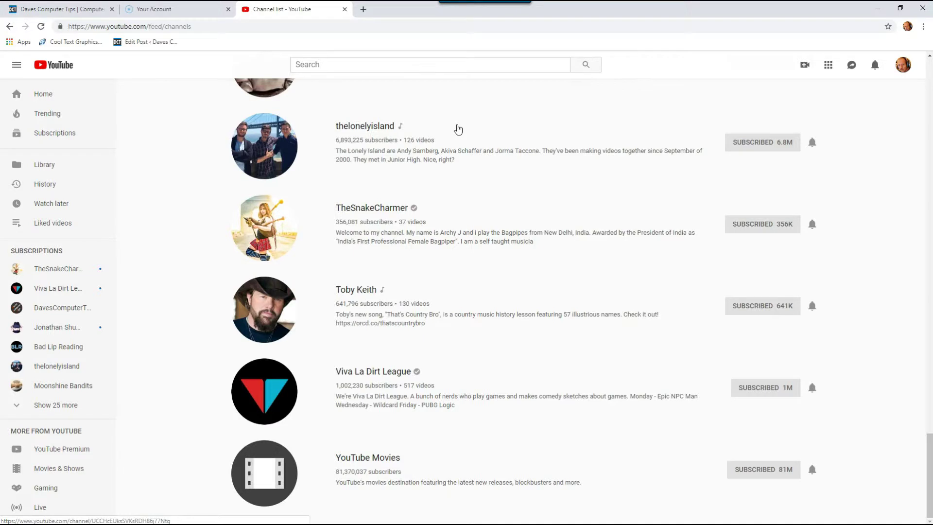
pyautogui.click(527, 237)
# Scroll back up to the top of the list at Adam Kreutinger
pyautogui.scroll(2, 529, 237)
pyautogui.scroll(15, 528, 237)
pyautogui.scroll(7, 529, 238)
pyautogui.scroll(6, 529, 237)
pyautogui.scroll(5, 528, 237)
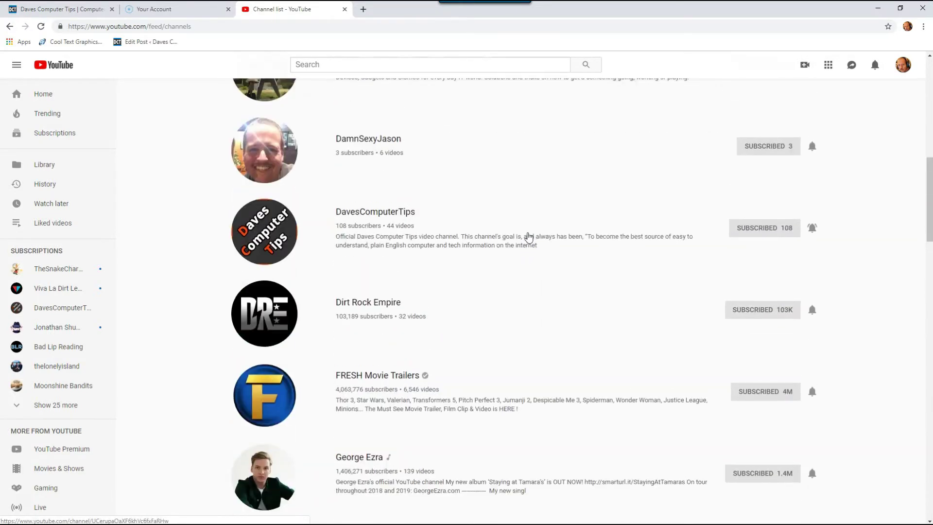
pyautogui.scroll(6, 528, 237)
pyautogui.scroll(4, 529, 238)
pyautogui.scroll(1, 528, 237)
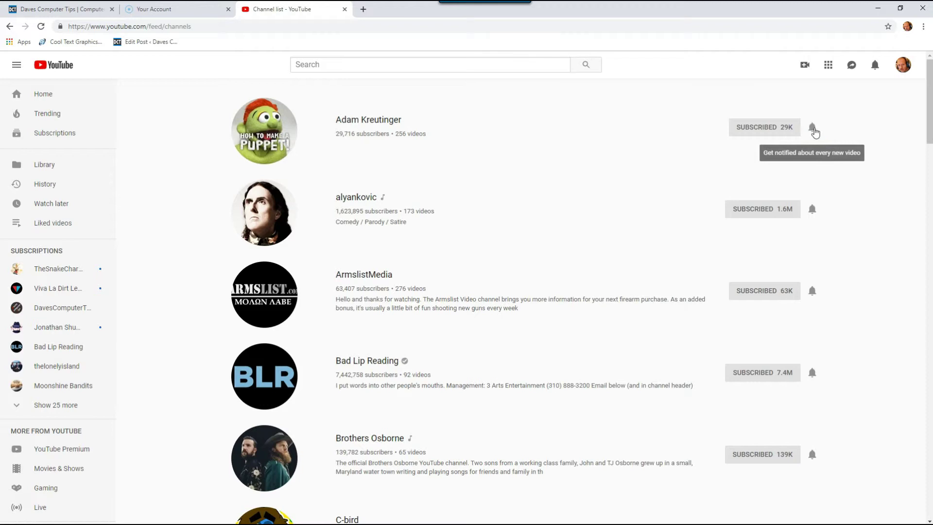
# Toggle Adam Kreutinger's bell to all notifications, then back to occasional
pyautogui.click(813, 130)
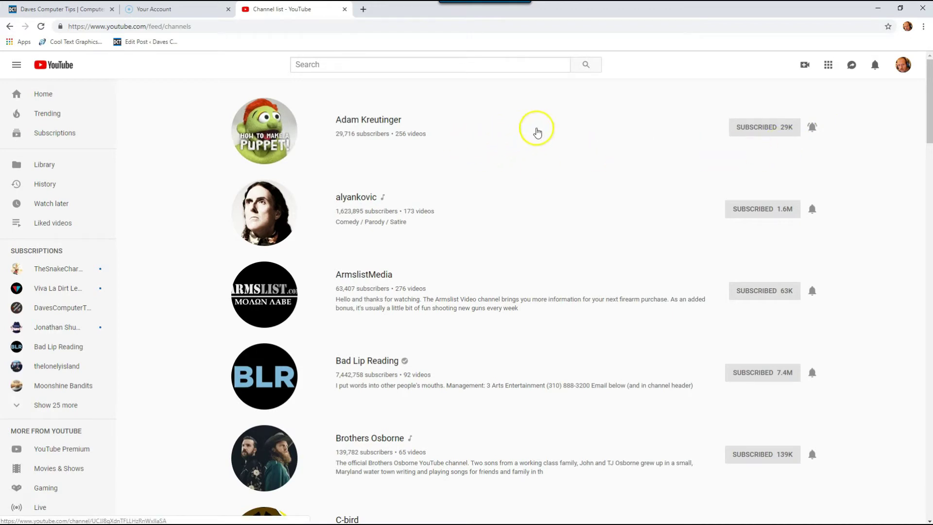
pyautogui.click(813, 128)
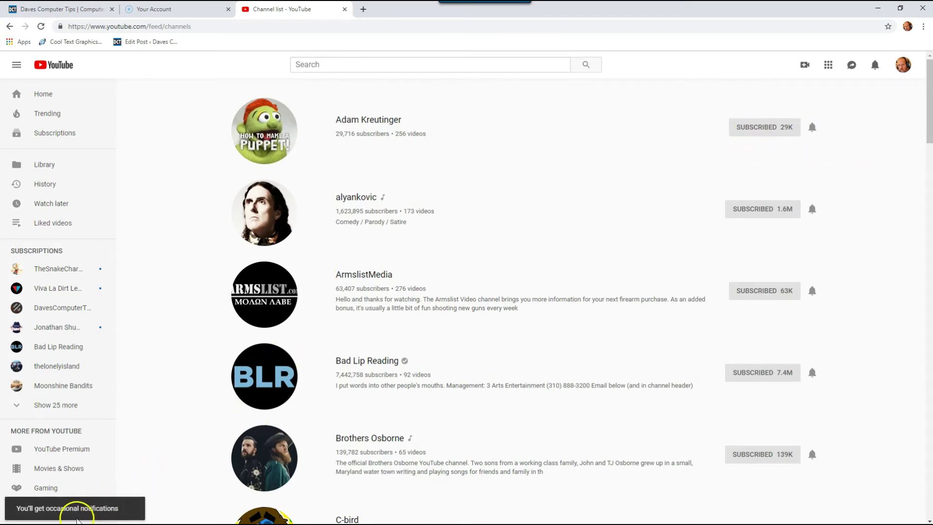